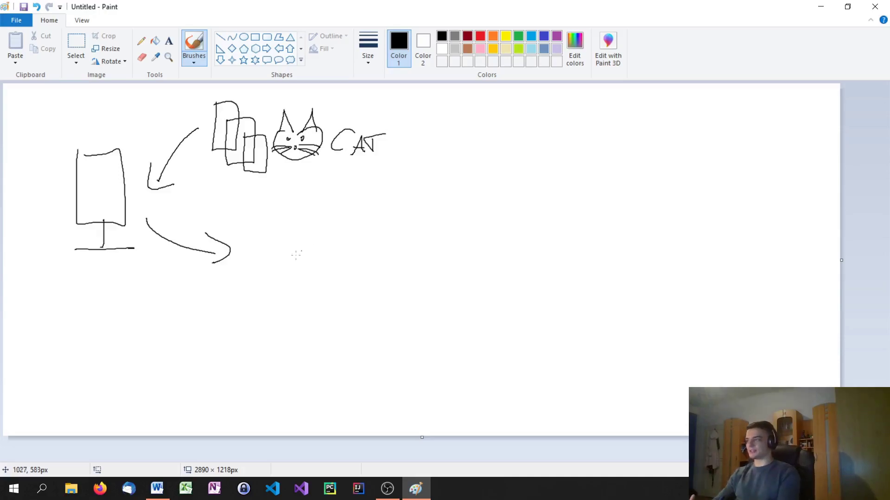
- Handwrite CAT, then DOG below it, then start a second CAT beside the output arrow
mouse_move(274, 237)
left_mouse_down()
mouse_move(256, 258)
mouse_move(292, 263)
left_mouse_up()
left_click_drag(282, 255, 293, 253)
mouse_move(302, 249)
left_mouse_down()
mouse_move(303, 258)
mouse_move(306, 240)
left_mouse_up()
mouse_move(277, 276)
left_mouse_down()
mouse_move(284, 301)
mouse_move(305, 278)
left_mouse_up()
left_click_drag(324, 272, 338, 316)
mouse_move(352, 319)
left_mouse_down()
mouse_move(358, 306)
mouse_move(364, 315)
left_mouse_up()
left_click_drag(351, 310, 371, 306)
mouse_move(371, 304)
left_mouse_down()
mouse_move(371, 315)
mouse_move(379, 296)
left_mouse_up()
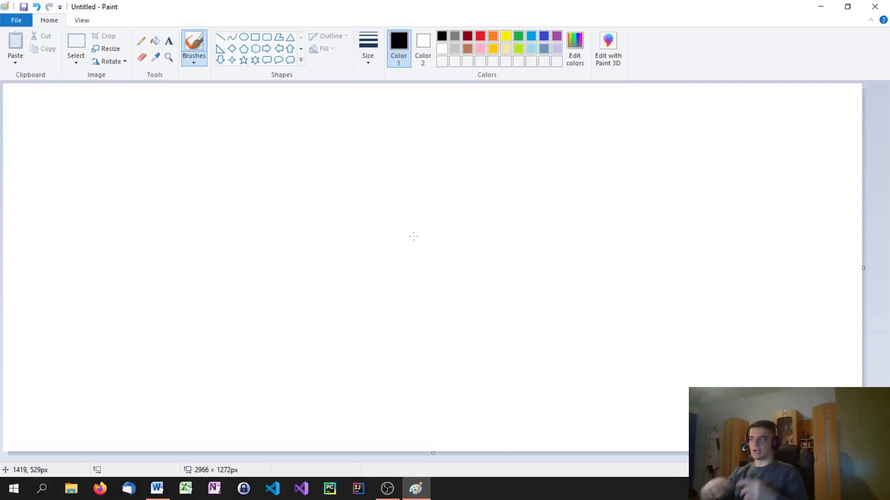
- Handwrite the heading Supervised at the top left of the canvas
mouse_move(55, 103)
left_mouse_down()
mouse_move(47, 119)
mouse_move(76, 115)
mouse_move(81, 127)
left_mouse_up()
left_click_drag(79, 111, 100, 118)
left_click_drag(100, 115, 125, 122)
mouse_move(126, 117)
left_mouse_down()
mouse_move(144, 122)
mouse_move(153, 101)
left_mouse_up()
- Handwrite the headings Unsupervised and Reinforcement to the right of Supervised
mouse_move(257, 102)
left_mouse_down()
mouse_move(268, 100)
mouse_move(292, 121)
left_mouse_up()
mouse_move(303, 114)
left_mouse_down()
mouse_move(314, 122)
mouse_move(366, 114)
mouse_move(378, 123)
mouse_move(392, 122)
mouse_move(404, 104)
left_mouse_up()
mouse_move(518, 100)
left_mouse_down()
mouse_move(530, 122)
mouse_move(658, 119)
left_mouse_up()
left_click_drag(666, 109, 665, 123)
left_click_drag(663, 114, 679, 112)
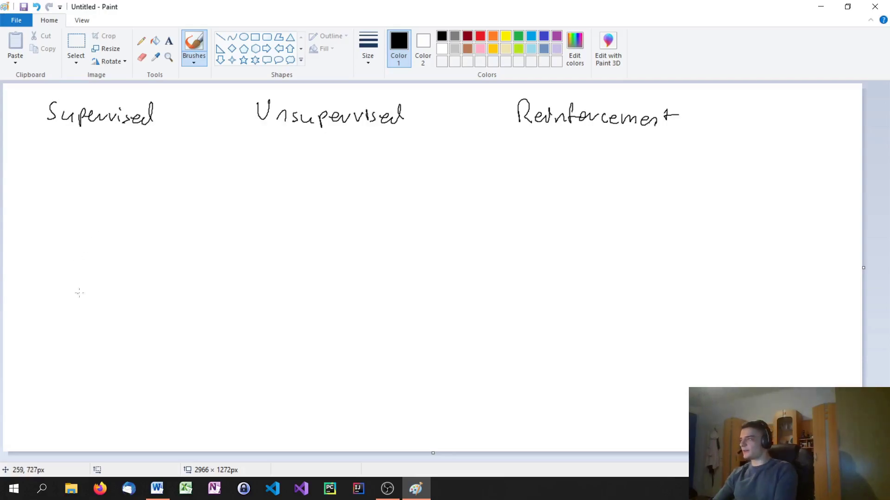
- Sketch a monitor with stand, base and tower, plus a small image box above it
mouse_move(53, 217)
left_mouse_down()
mouse_move(49, 255)
mouse_move(102, 218)
mouse_move(63, 223)
left_mouse_up()
mouse_move(74, 255)
left_mouse_down()
mouse_move(74, 278)
mouse_move(60, 282)
mouse_move(95, 283)
left_mouse_up()
mouse_move(105, 219)
left_mouse_down()
mouse_move(108, 283)
mouse_move(121, 243)
mouse_move(104, 226)
left_mouse_up()
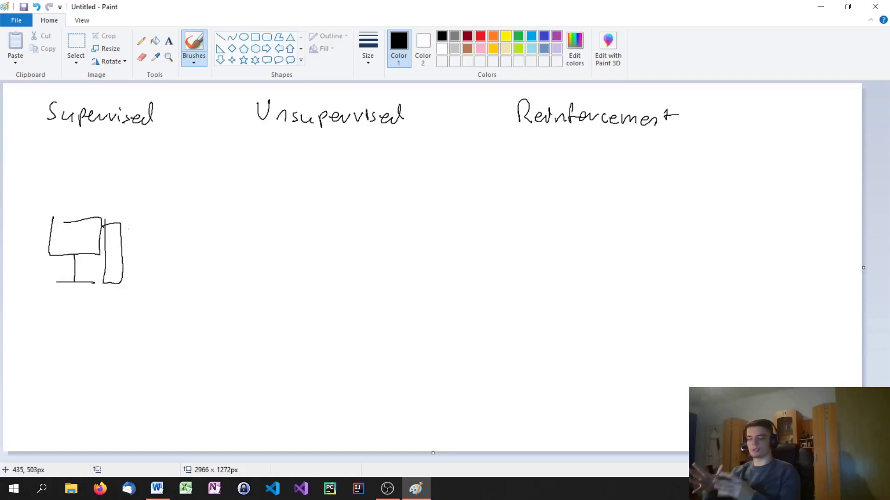
mouse_move(45, 144)
left_mouse_down()
mouse_move(48, 174)
mouse_move(54, 146)
mouse_move(47, 146)
mouse_move(84, 170)
mouse_move(70, 141)
mouse_move(120, 169)
mouse_move(99, 145)
left_mouse_up()
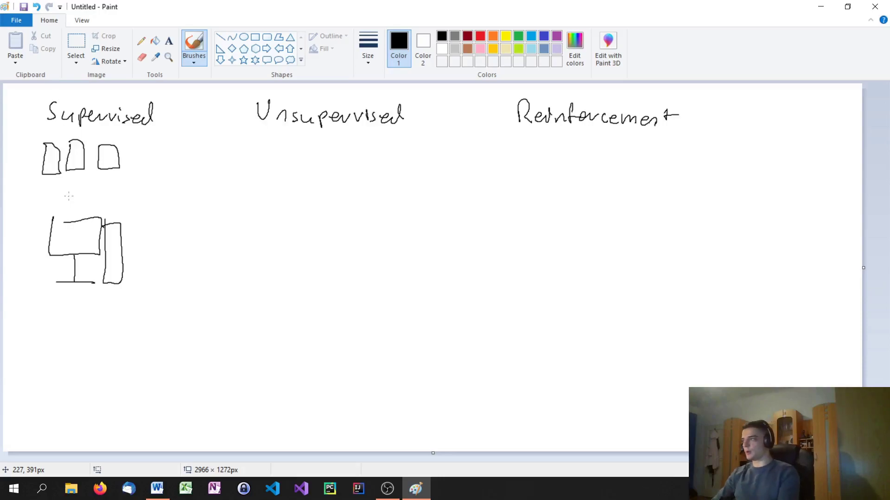
- Label the image boxes Cats and draw arrows from the boxes into the computer
mouse_move(144, 149)
left_mouse_down()
mouse_move(154, 167)
mouse_move(169, 157)
mouse_move(180, 167)
mouse_move(137, 194)
mouse_move(180, 185)
mouse_move(176, 191)
left_mouse_up()
left_click_drag(80, 179, 82, 212)
mouse_move(75, 199)
left_mouse_down()
mouse_move(90, 200)
mouse_move(74, 210)
left_mouse_up()
left_click_drag(60, 203, 76, 213)
left_click_drag(103, 179, 96, 209)
left_click_drag(93, 191, 97, 211)
- Add a down output arrow, a new input box with arrow, and write CAT as output
left_click_drag(77, 291, 76, 343)
mouse_move(65, 316)
left_mouse_down()
mouse_move(75, 341)
mouse_move(86, 328)
left_mouse_up()
left_click_drag(174, 233, 146, 254)
mouse_move(181, 219)
left_mouse_down()
mouse_move(192, 243)
mouse_move(182, 221)
left_mouse_up()
mouse_move(69, 358)
left_mouse_down()
mouse_move(64, 376)
mouse_move(88, 369)
left_mouse_up()
left_click_drag(88, 357, 104, 356)
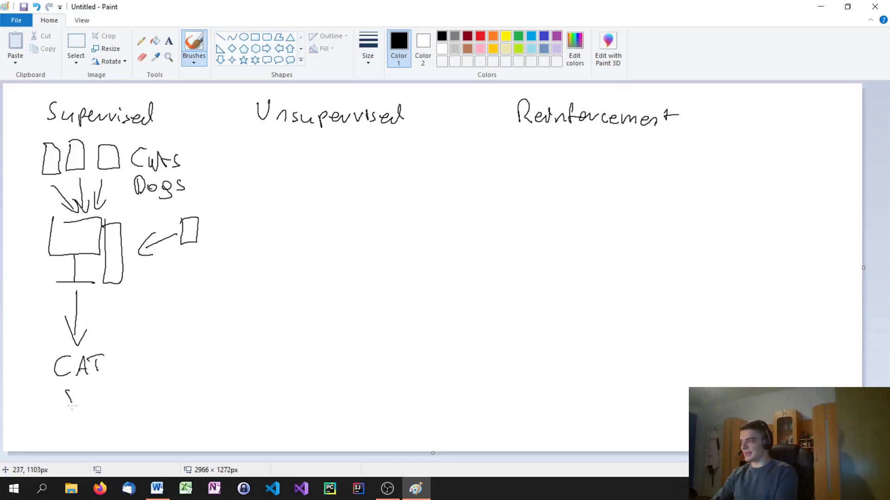